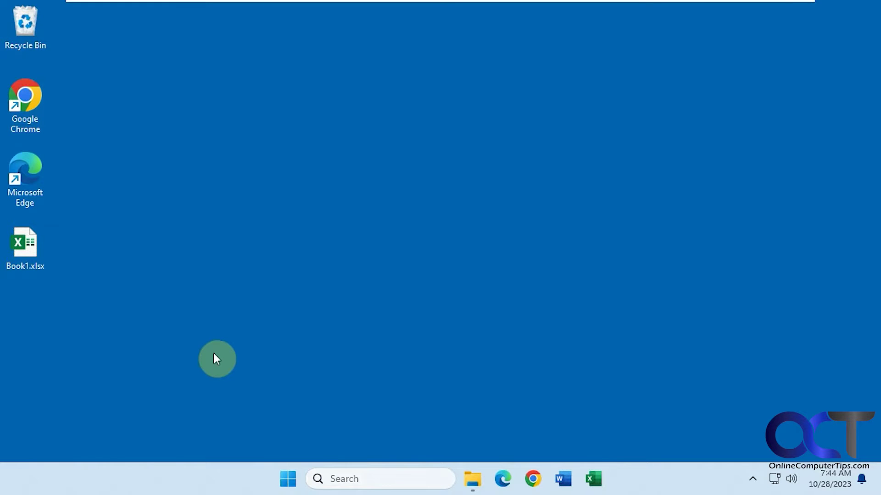
Start a Windows search for Task Scheduler from the taskbar.
click(360, 479)
Launch Task Scheduler via a 'task s' search and create a new task named 'Open Speccy'.
text(task s)
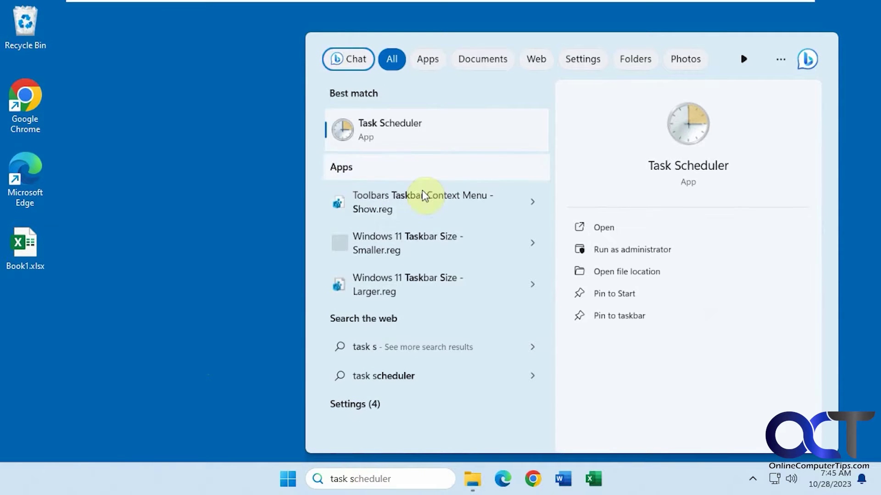
click(416, 147)
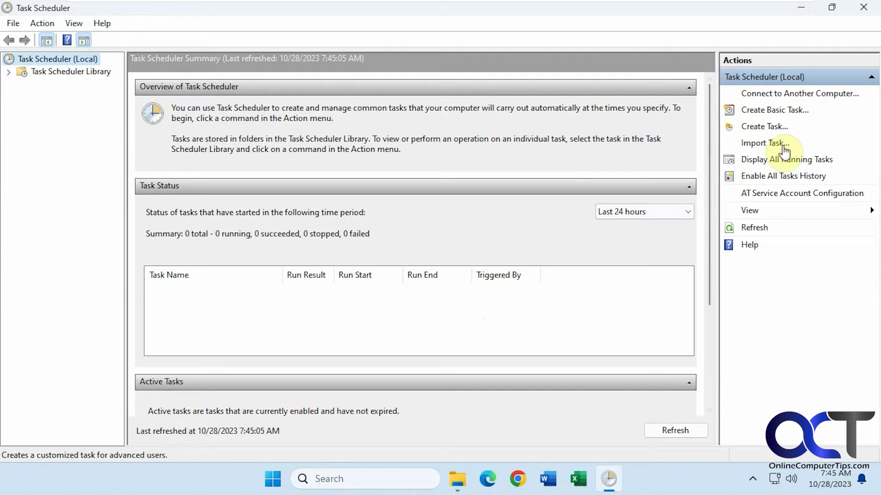
click(775, 127)
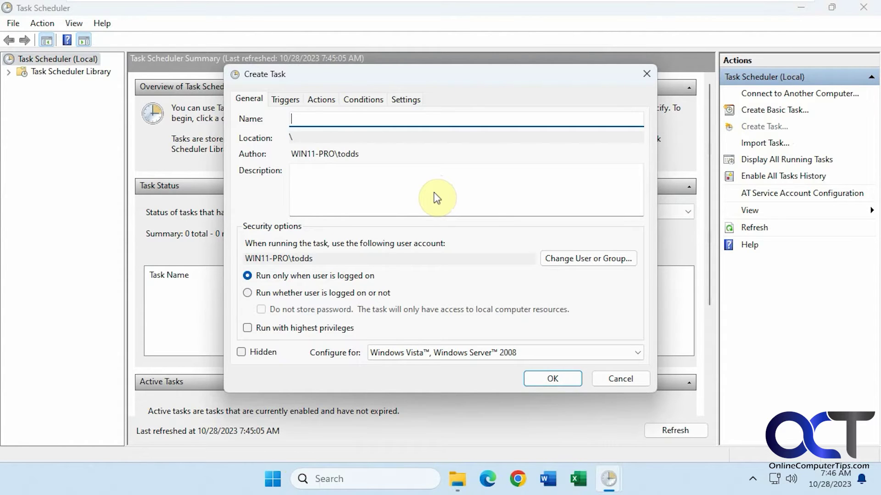
text(Open Speccy)
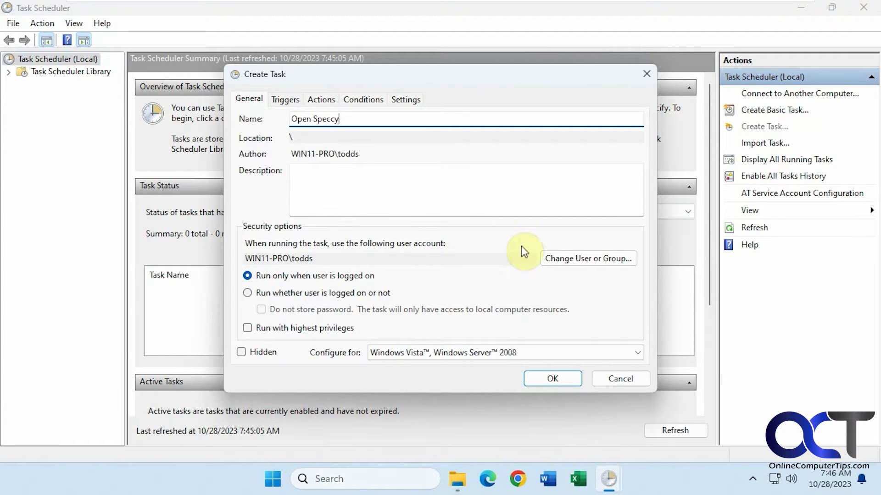
click(389, 178)
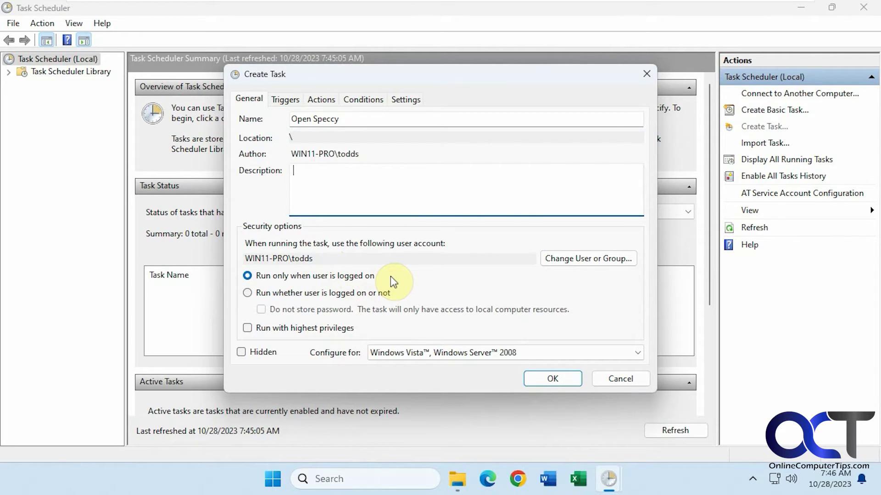
click(291, 101)
Add a Daily trigger that starts at 7:50 AM every day.
click(270, 347)
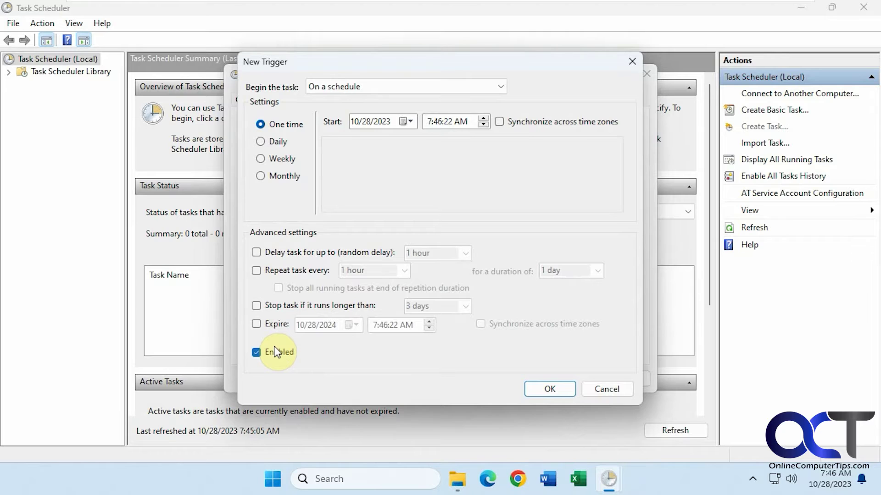
click(273, 141)
click(394, 153)
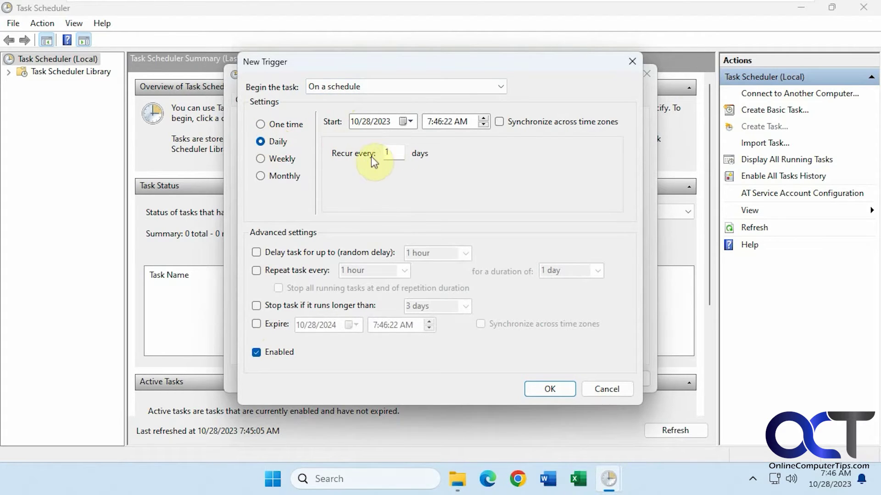
click(438, 122)
click(546, 388)
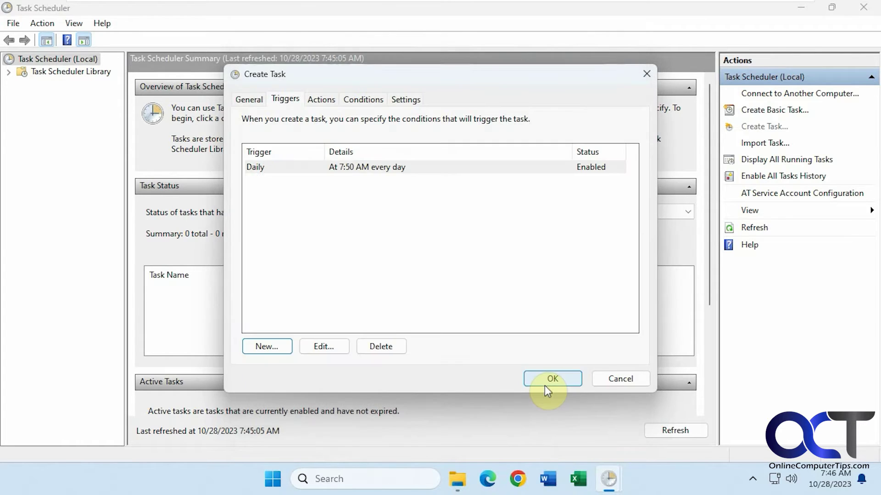
Start a new action and copy the Speccy folder path from File Explorer.
click(323, 100)
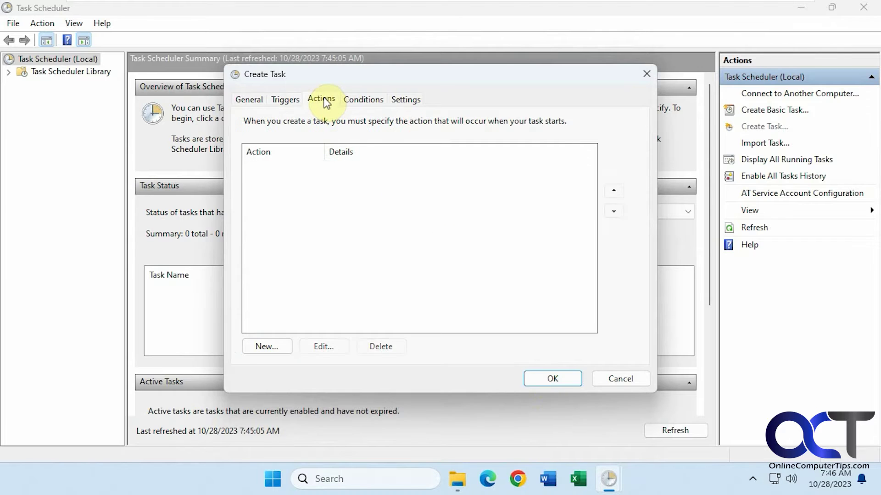
click(274, 346)
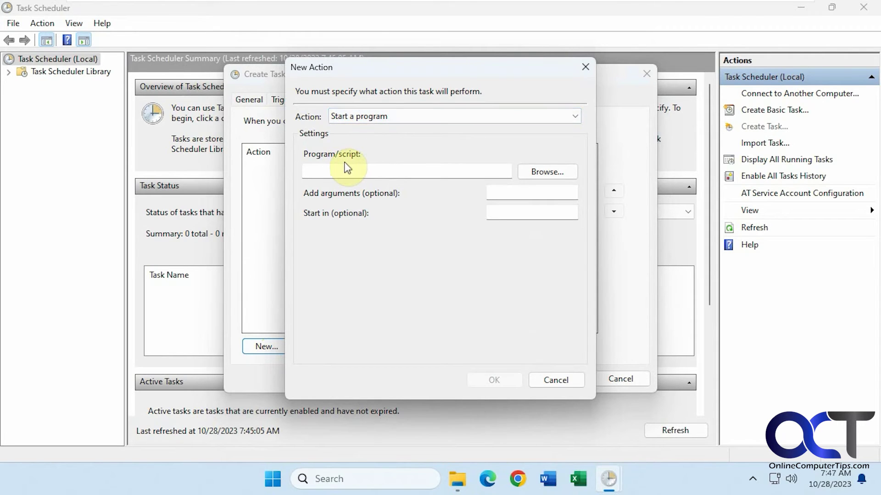
click(458, 479)
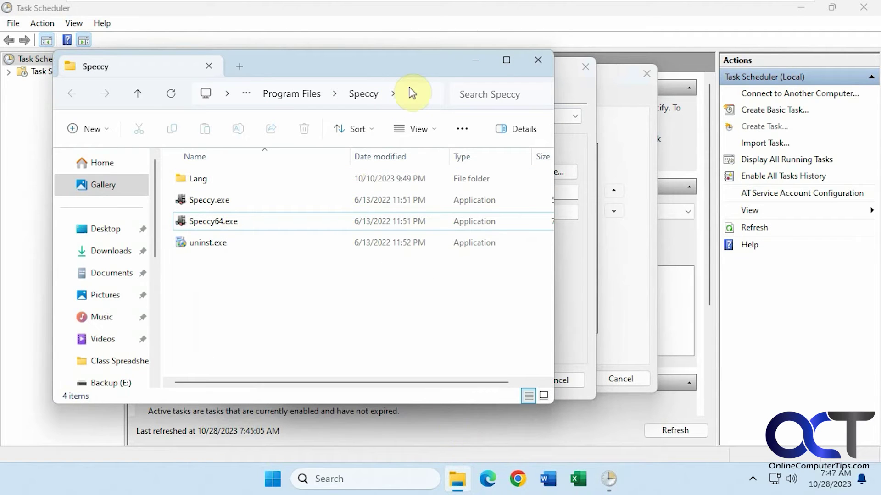
click(412, 93)
right_click(296, 104)
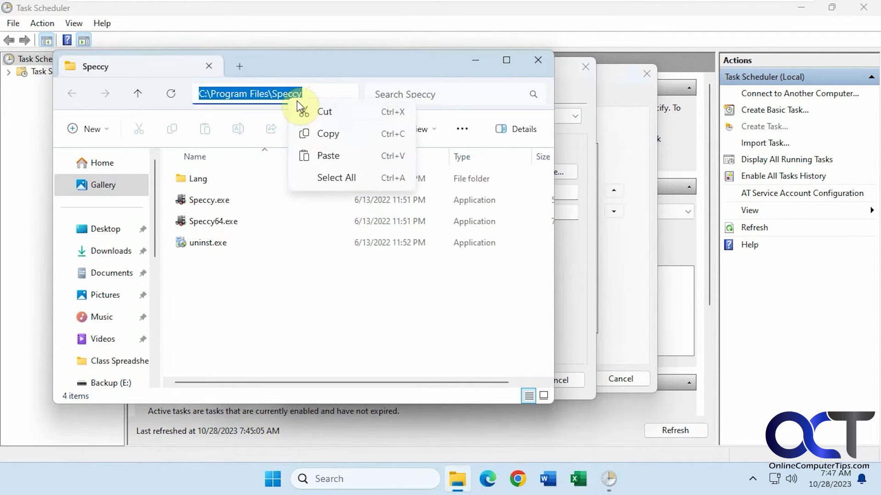
click(327, 133)
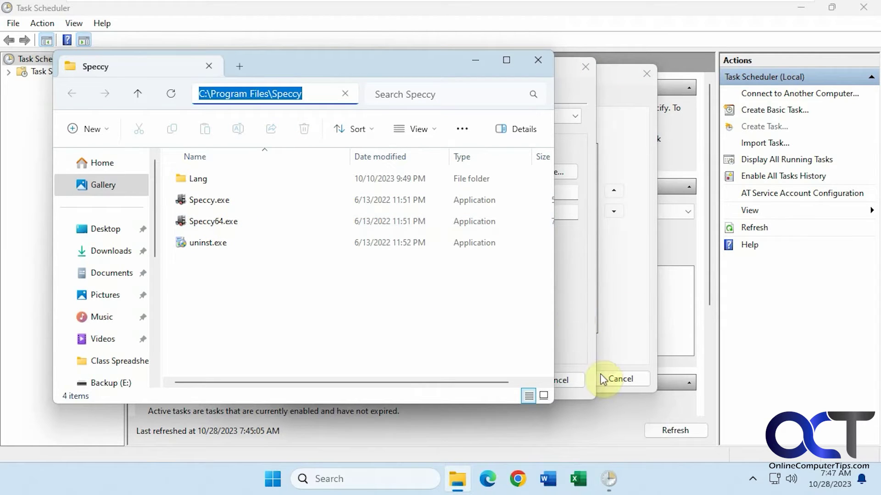
Check the Edge desktop shortcut's properties and close them unchanged.
click(802, 13)
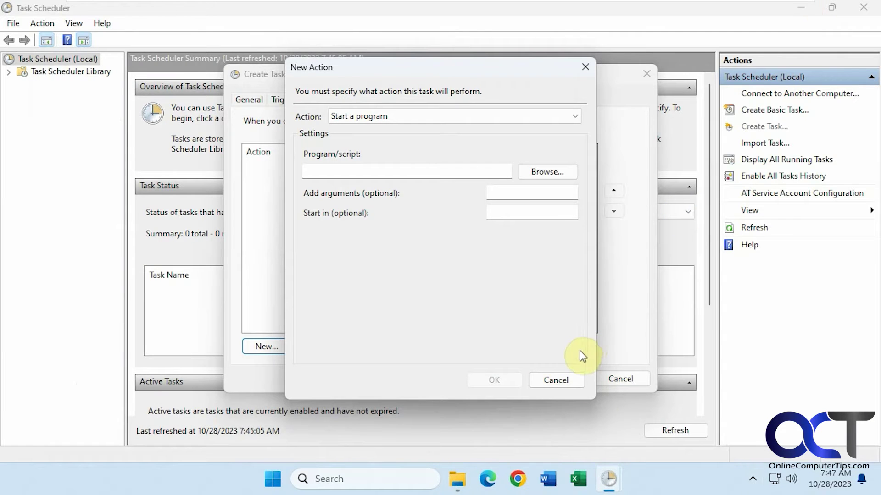
click(875, 482)
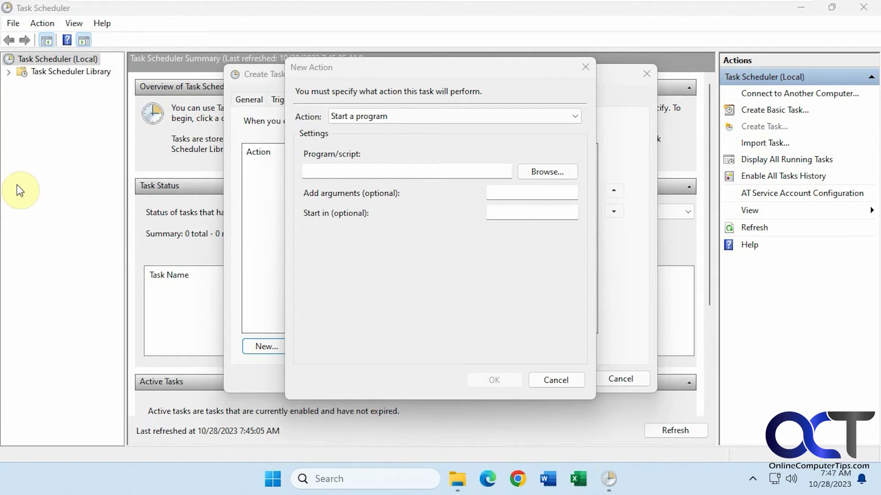
right_click(16, 186)
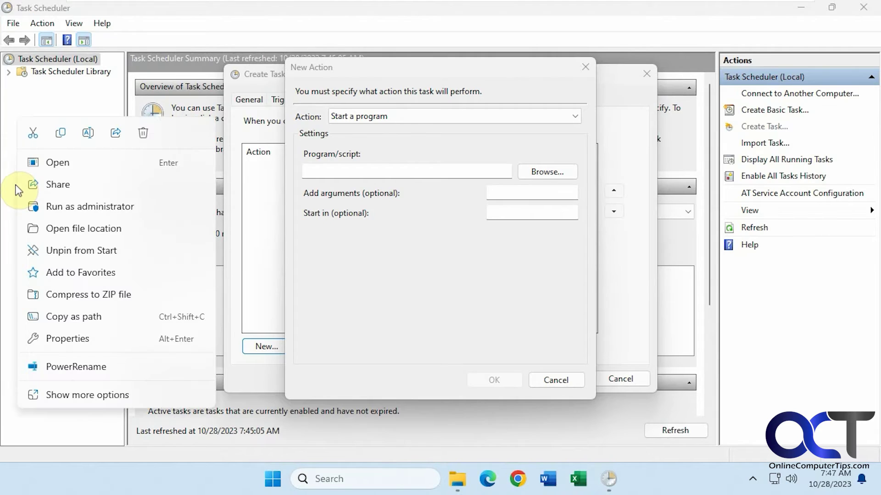
click(106, 342)
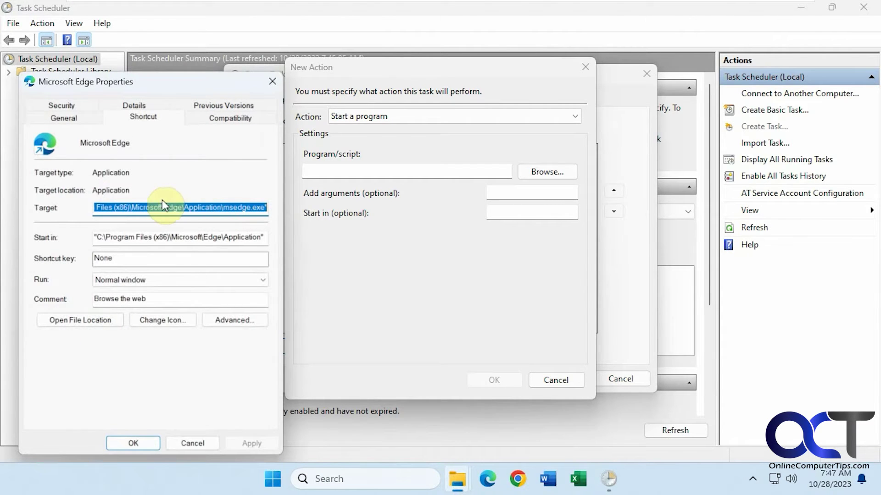
click(205, 443)
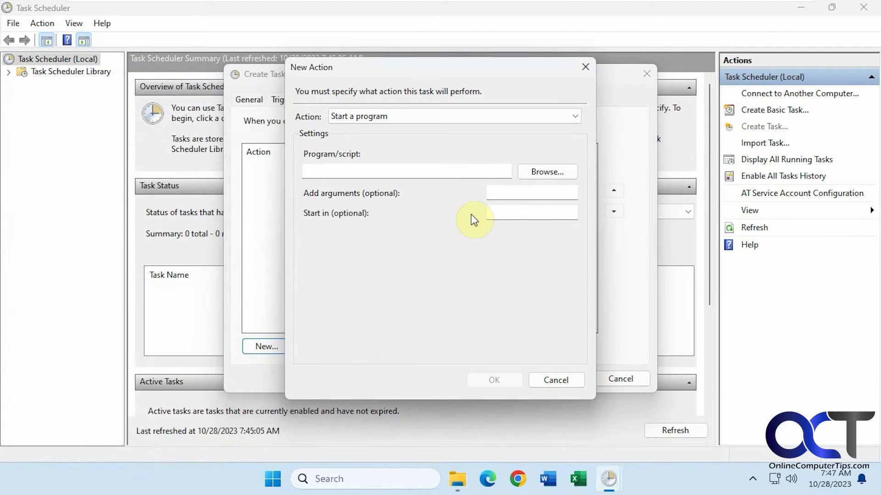
Set the action to start C:\Program Files\Speccy\Speccy64.exe and confirm it.
click(431, 169)
key(ctrl+v)
click(549, 173)
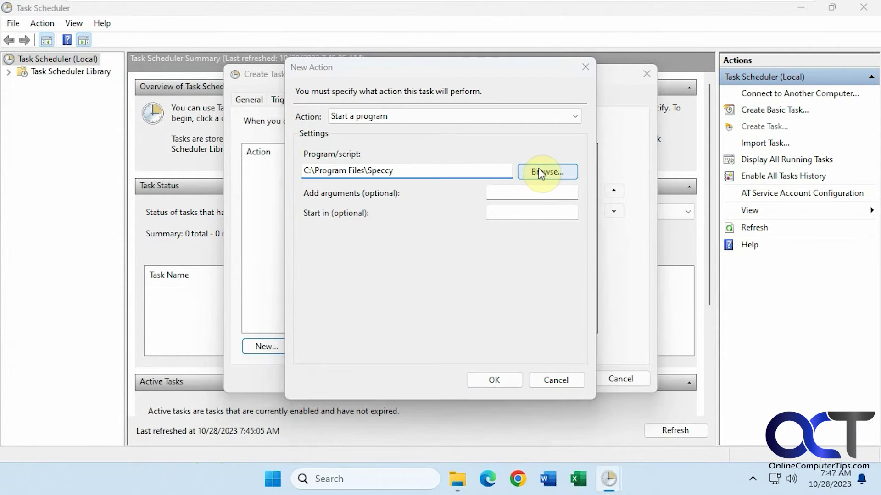
double_click(348, 233)
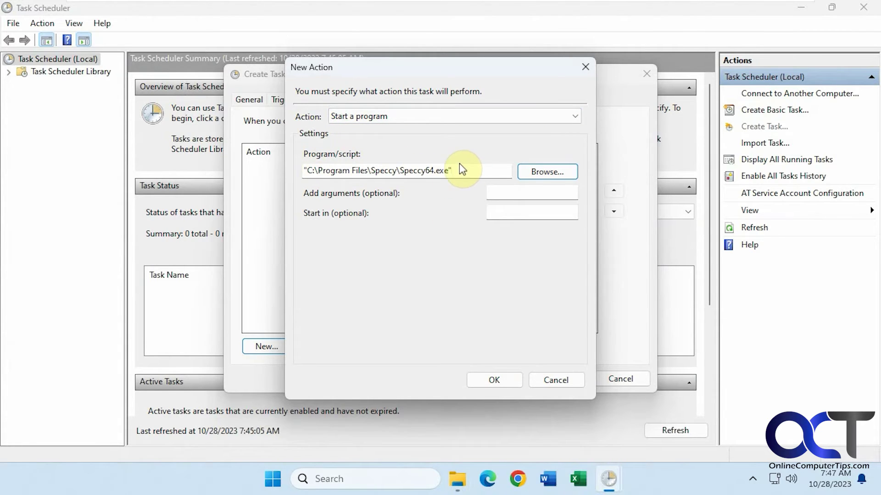
click(496, 377)
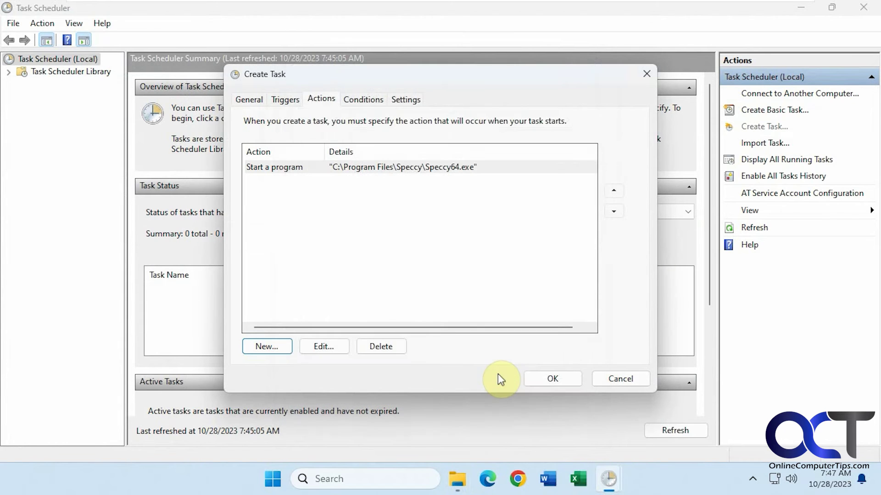
Review the new task's General, Triggers and Actions tabs.
click(257, 102)
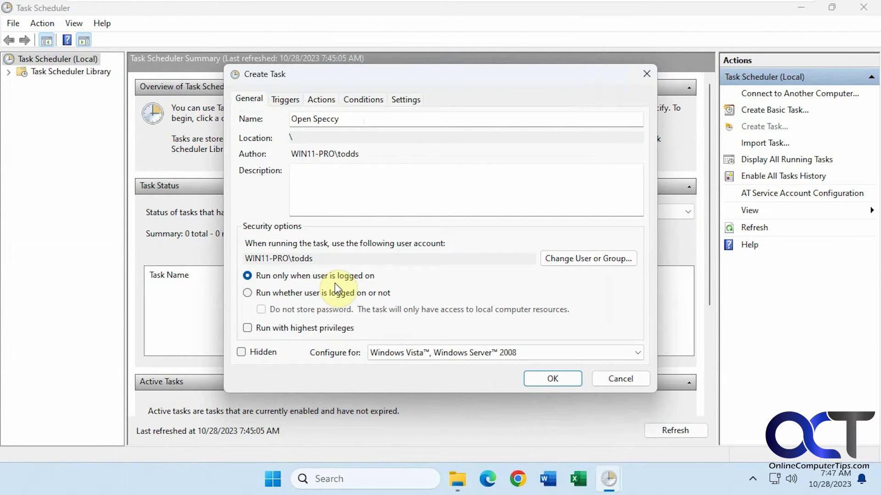
click(288, 99)
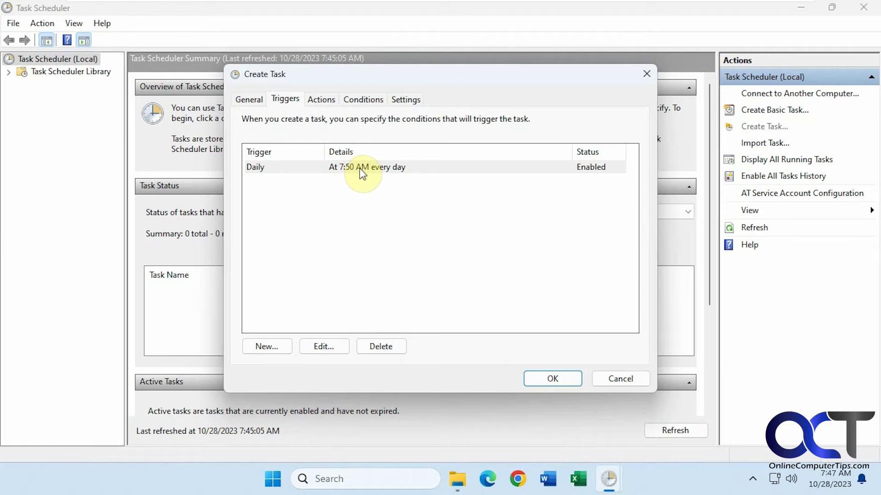
click(319, 99)
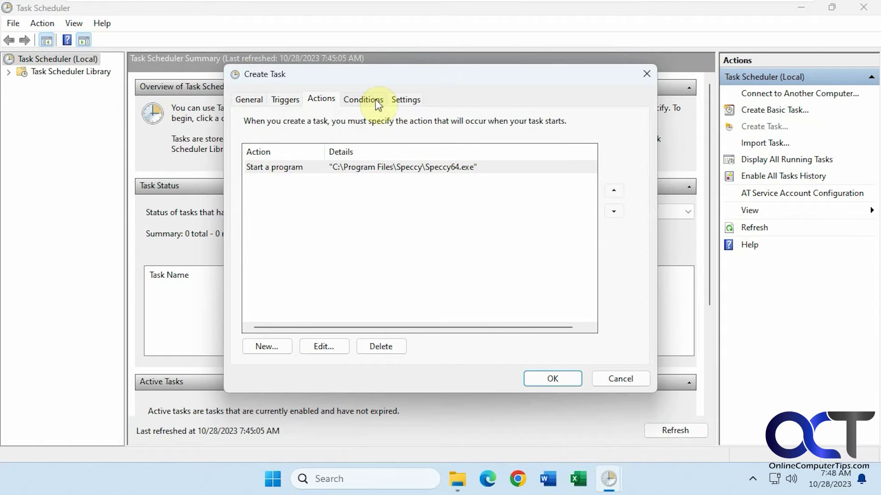
Keep 'Do not start a new instance' on the Settings tab and save the task.
click(406, 102)
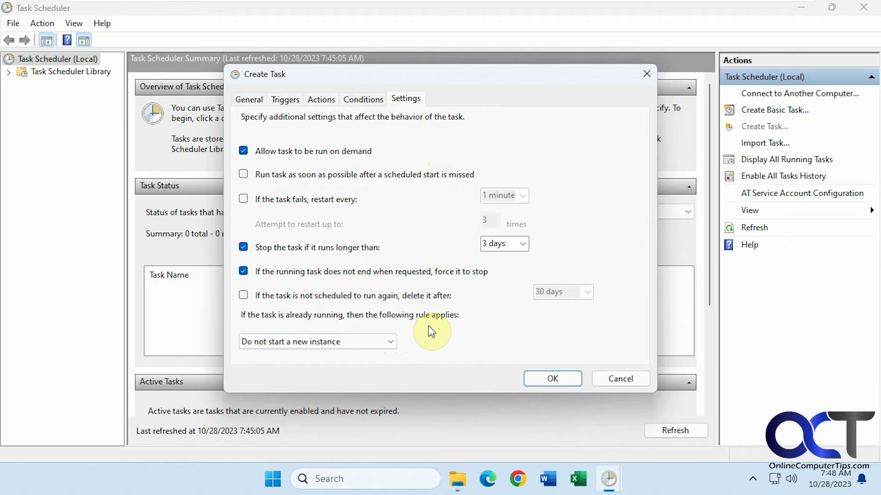
click(390, 344)
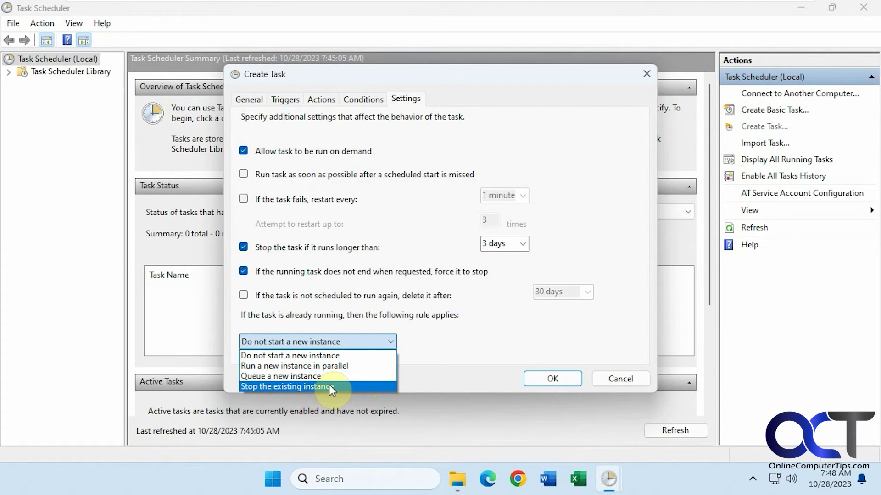
key(Up)
key(Up)
key(Up)
key(Return)
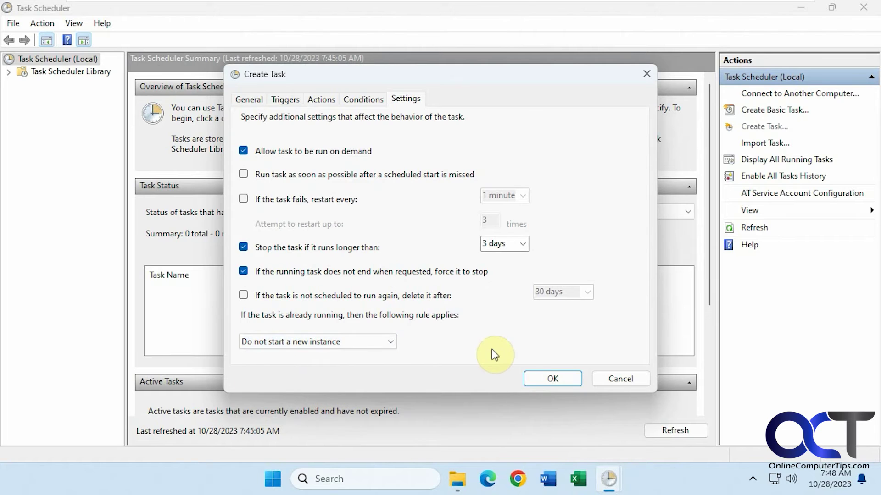
click(541, 377)
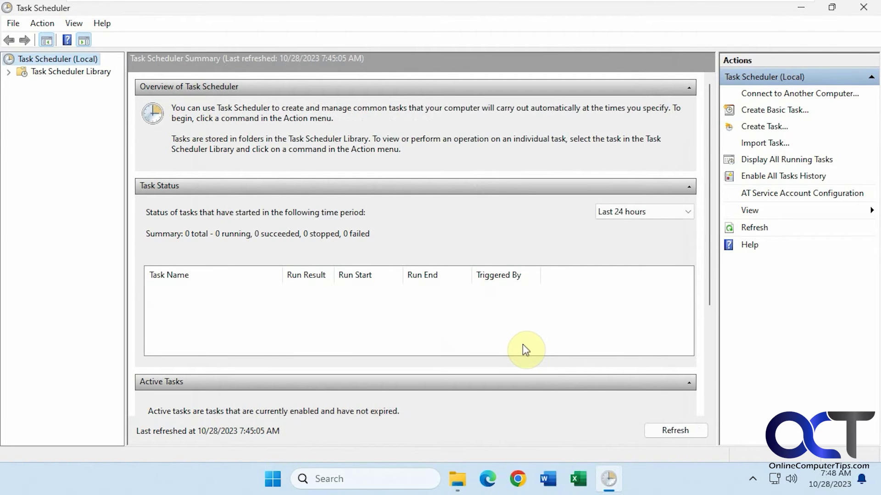
Expand Task Scheduler Library and scroll its task list to find Open Speccy.
click(8, 71)
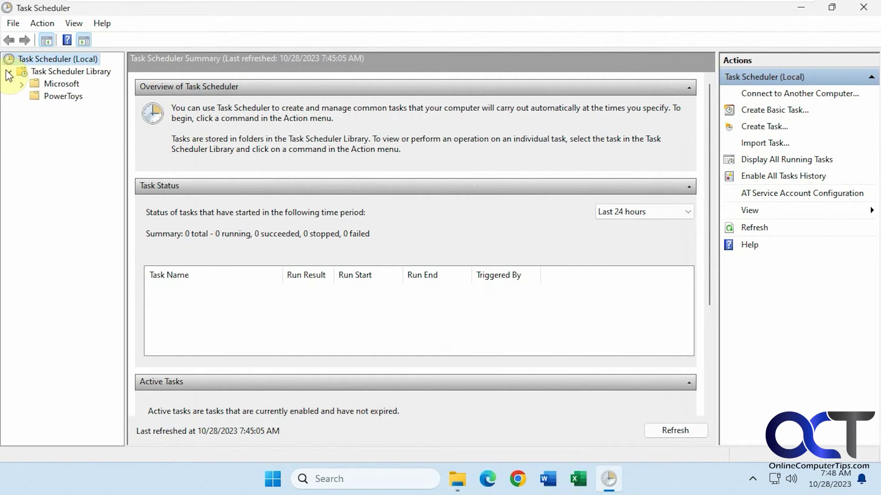
click(69, 72)
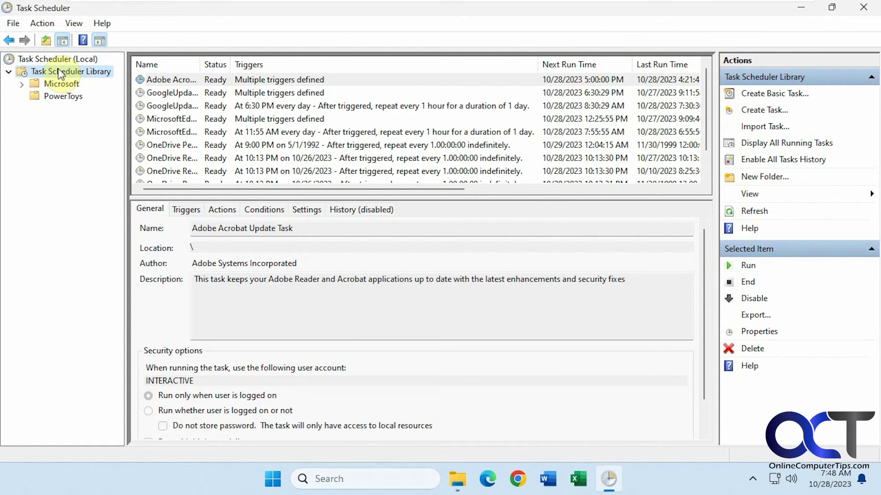
scroll(291, 131, down, 1)
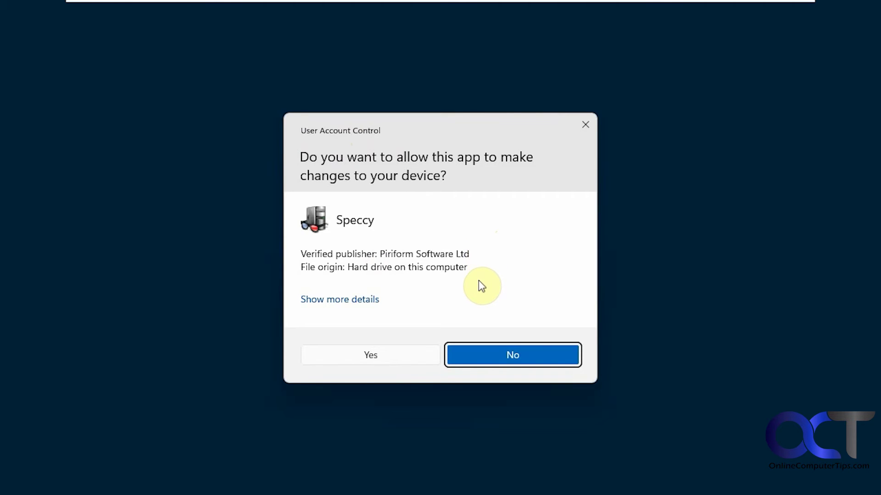
Allow Speccy through the User Account Control prompt, then return to Task Scheduler.
click(387, 354)
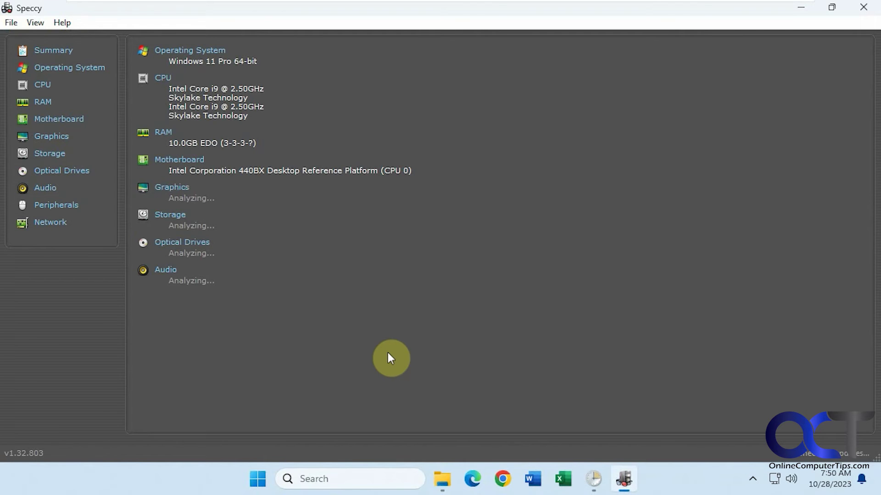
click(593, 478)
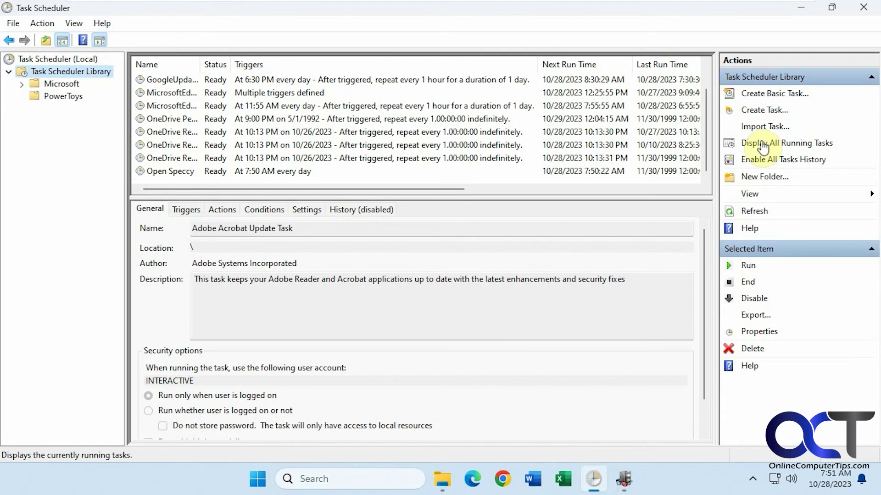
click(776, 113)
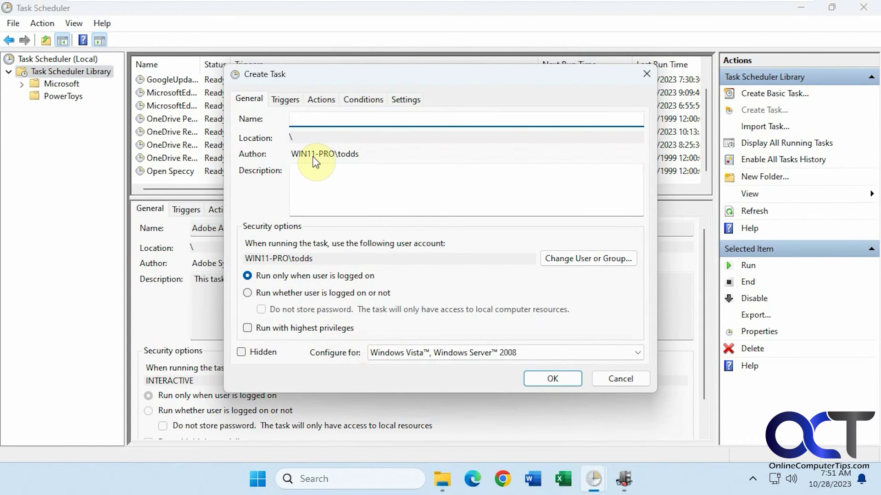
click(285, 100)
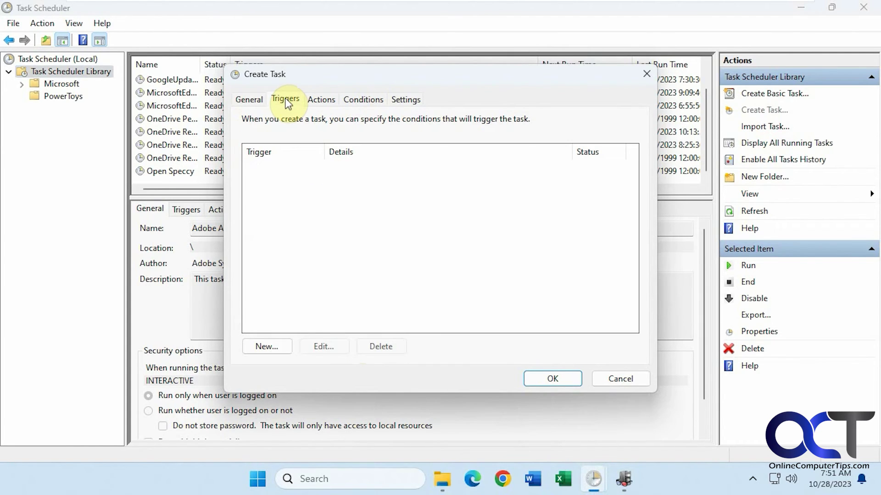
click(275, 346)
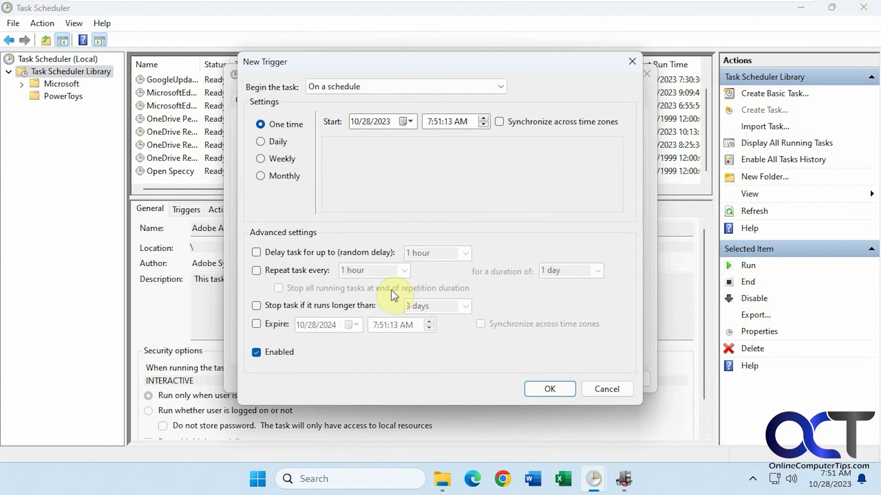
click(604, 391)
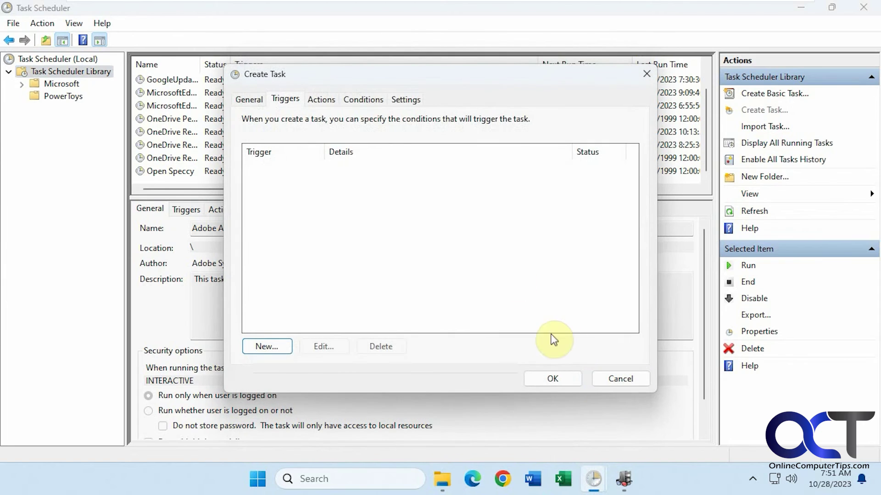
click(320, 102)
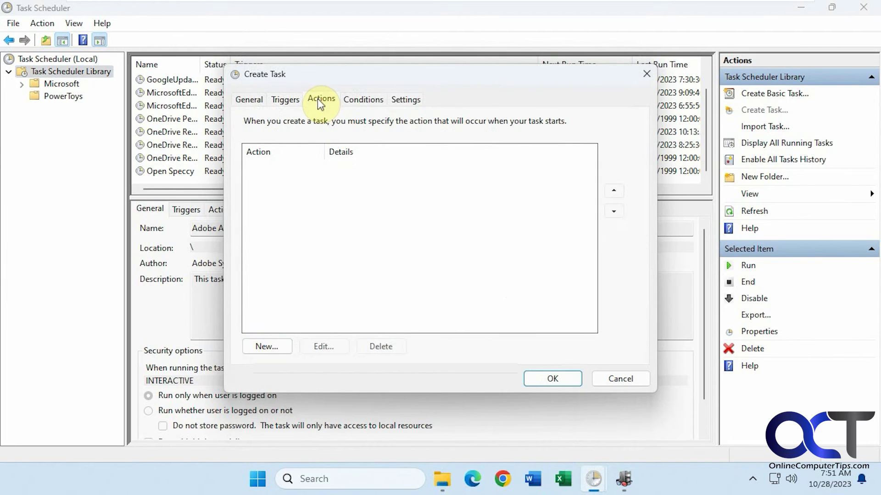
click(275, 345)
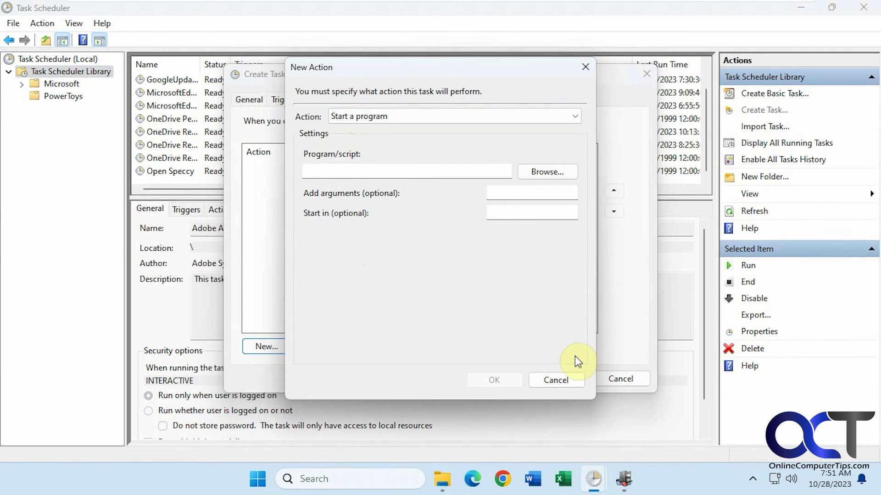
click(555, 380)
click(402, 99)
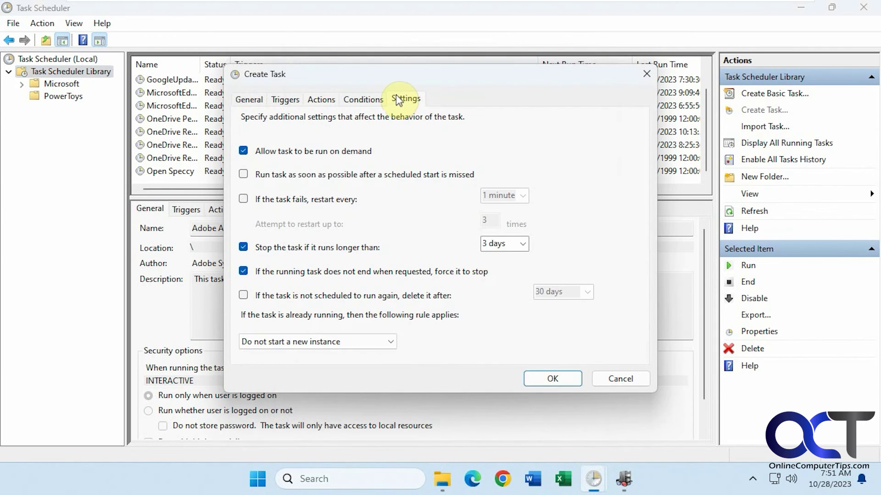
click(392, 343)
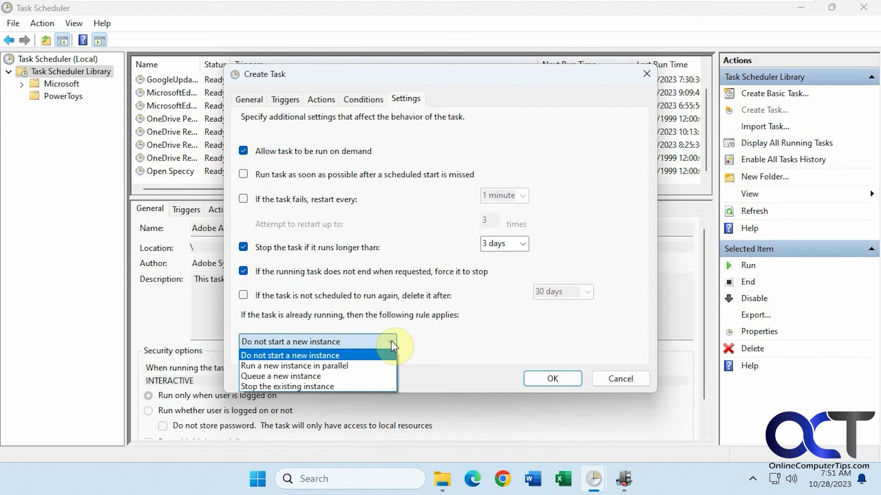
click(392, 343)
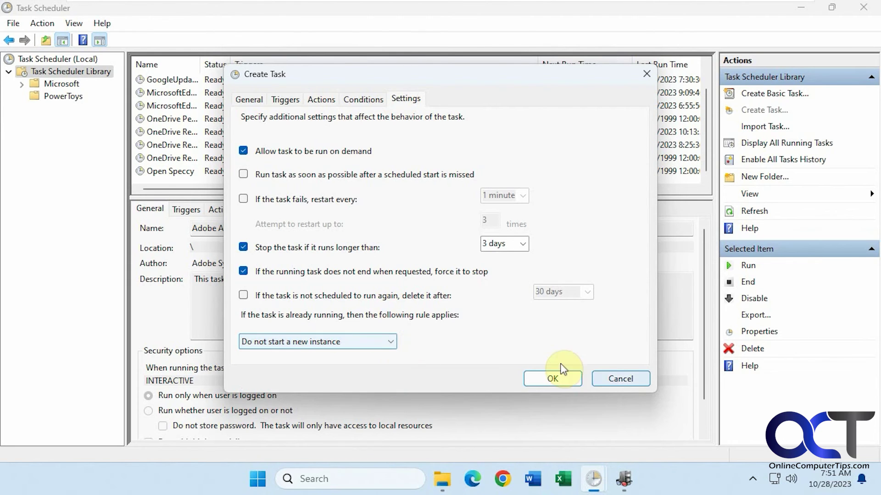
click(620, 380)
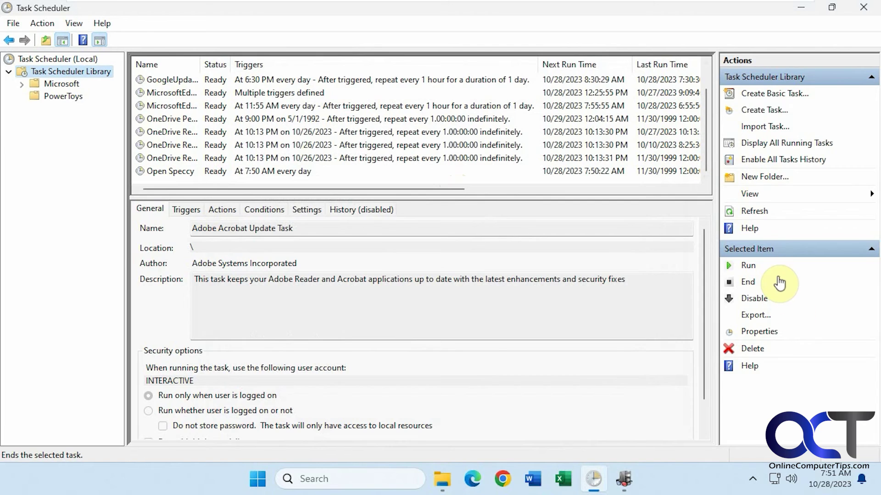
Select the Open Speccy task to view its details, dismissing its context menu unused.
click(249, 171)
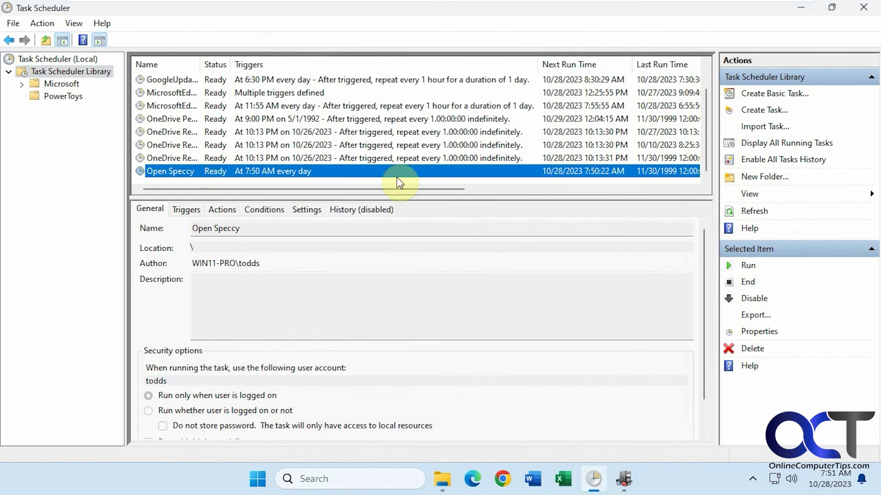
right_click(279, 174)
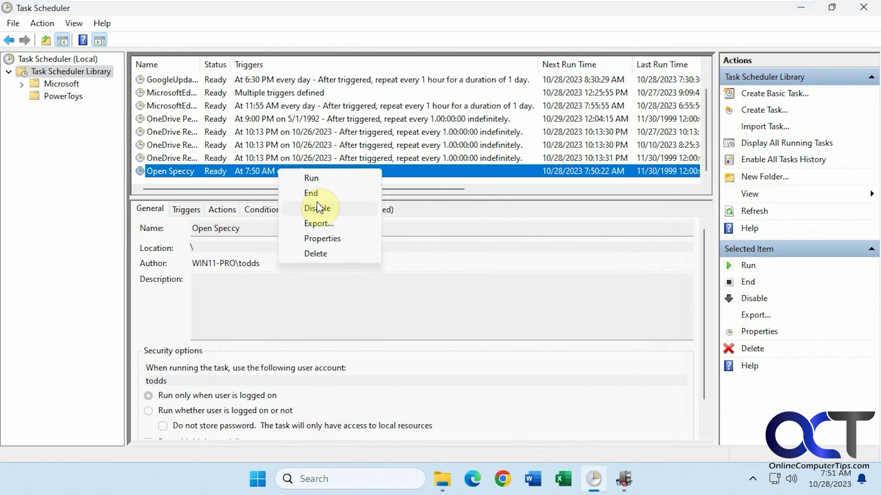
click(475, 269)
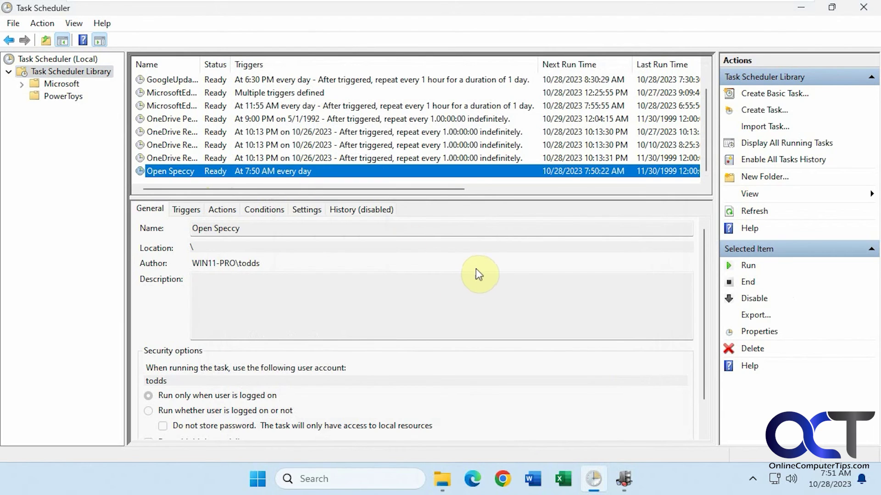